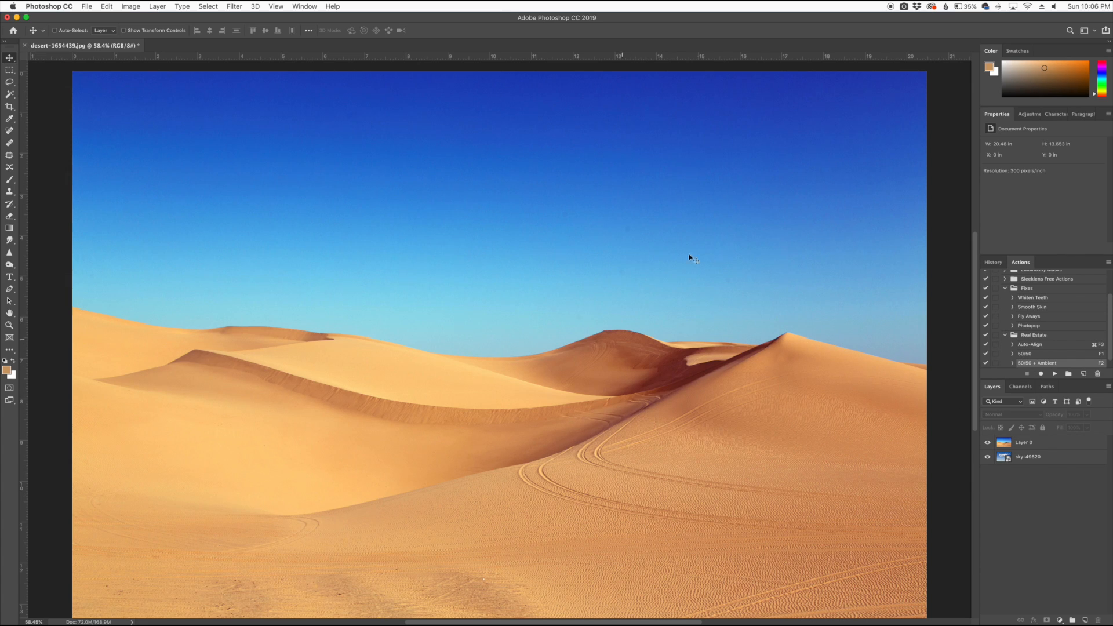
# Step: Hide and show Layer 0 to view the cloudy sky image underneath
pyautogui.click(987, 442)
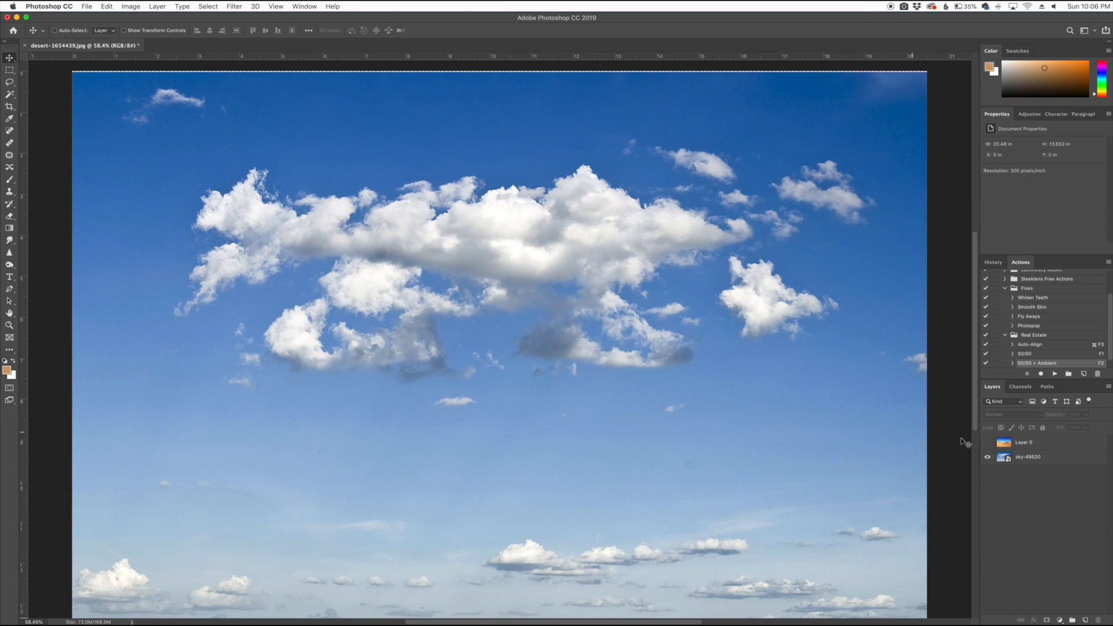
pyautogui.click(988, 442)
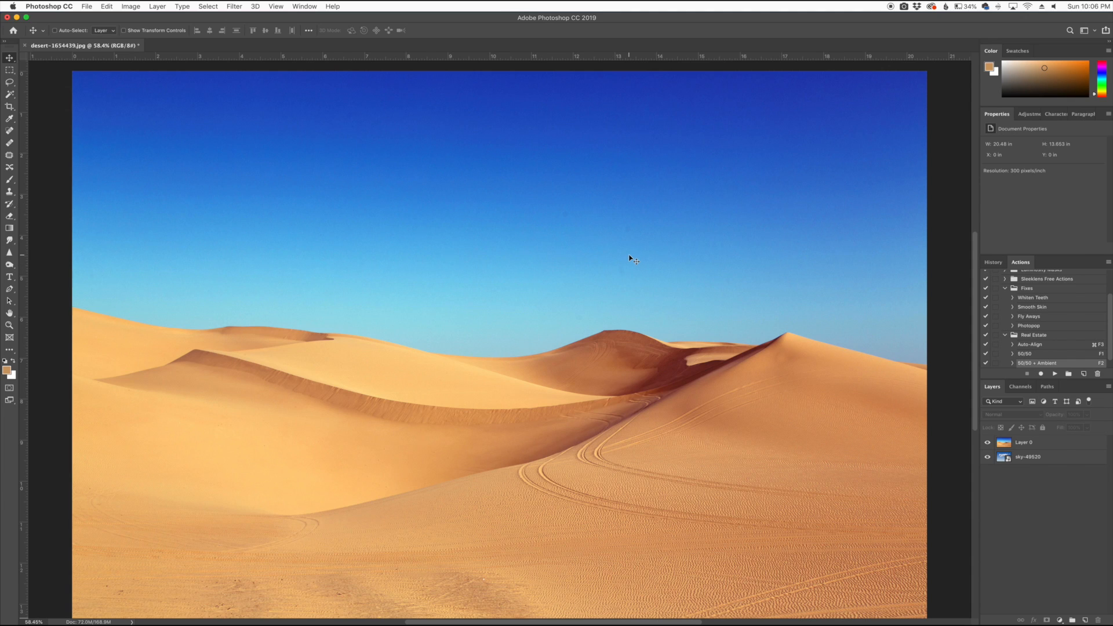
# Step: Try erasing parts of the sky and horizon on Layer 0 with an enlarged Eraser, undoing each stroke
pyautogui.keyDown('super'); pyautogui.click(477, 211); pyautogui.keyUp('super')
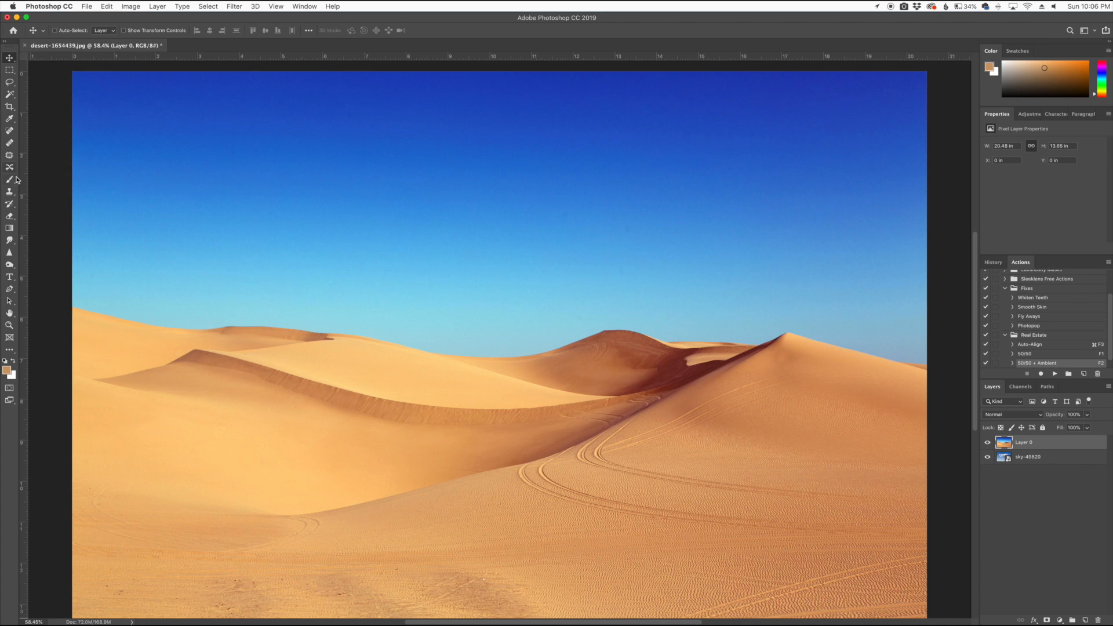
pyautogui.click(9, 216)
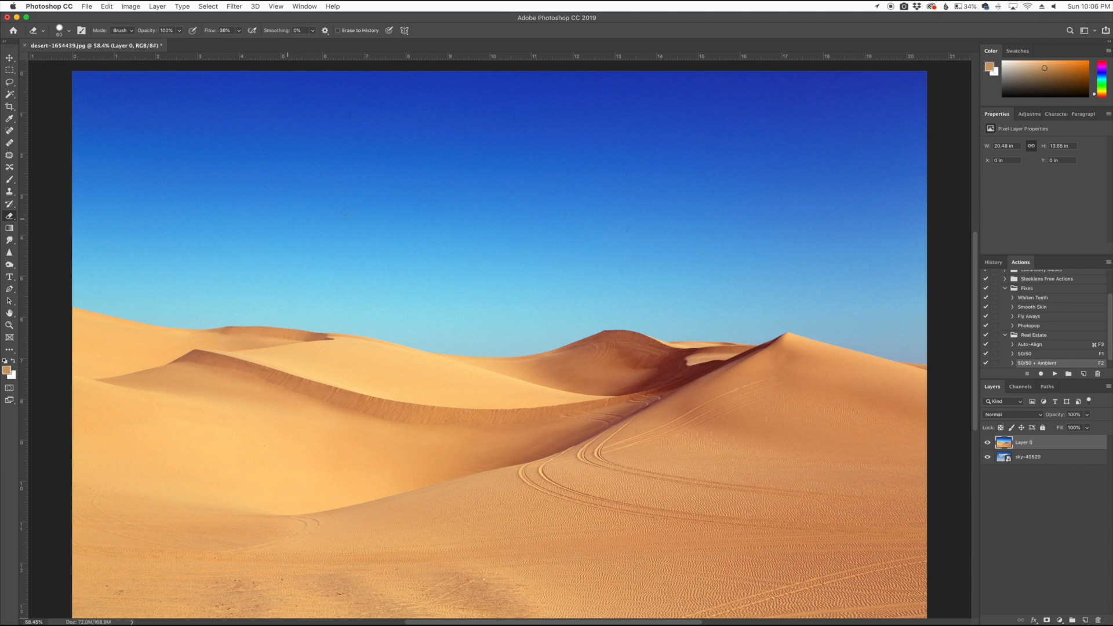
pyautogui.press(']')
pyautogui.press(']')
pyautogui.press(']')
pyautogui.press(']')
pyautogui.press(']')
pyautogui.moveTo(293, 203)
pyautogui.mouseDown()
pyautogui.moveTo(510, 189)
pyautogui.moveTo(328, 276)
pyautogui.moveTo(409, 318)
pyautogui.moveTo(380, 312)
pyautogui.moveTo(458, 324)
pyautogui.moveTo(343, 342)
pyautogui.mouseUp()
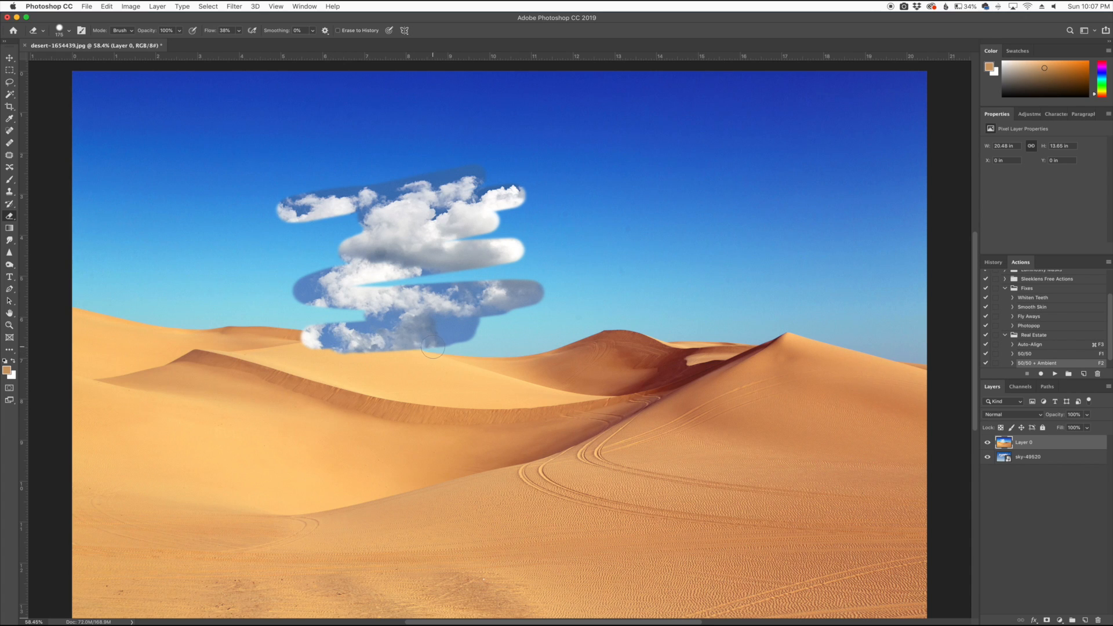
pyautogui.press('super+z')
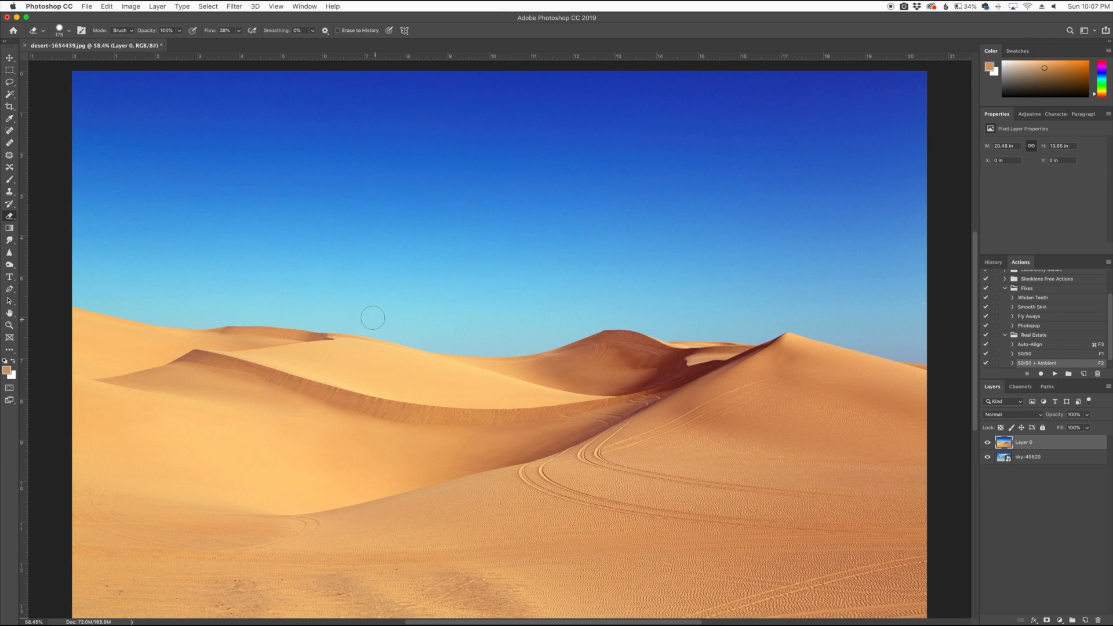
pyautogui.moveTo(244, 304)
pyautogui.mouseDown()
pyautogui.moveTo(452, 339)
pyautogui.moveTo(489, 331)
pyautogui.moveTo(308, 316)
pyautogui.moveTo(330, 325)
pyautogui.mouseUp()
pyautogui.press('super+z')
# Step: Add a white layer mask to Layer 0 and paint black with an enlarged brush to reveal clouds around the left horizon
pyautogui.click(1047, 621)
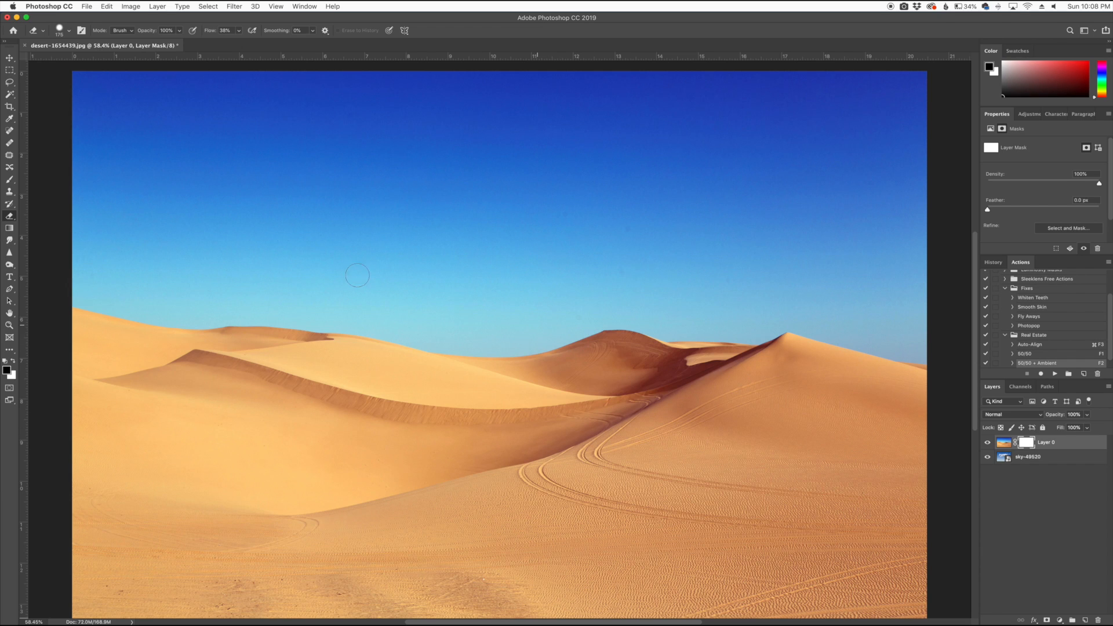
pyautogui.click(9, 179)
pyautogui.press(']')
pyautogui.press(']')
pyautogui.press(']')
pyautogui.press(']')
pyautogui.press(']')
pyautogui.press(']')
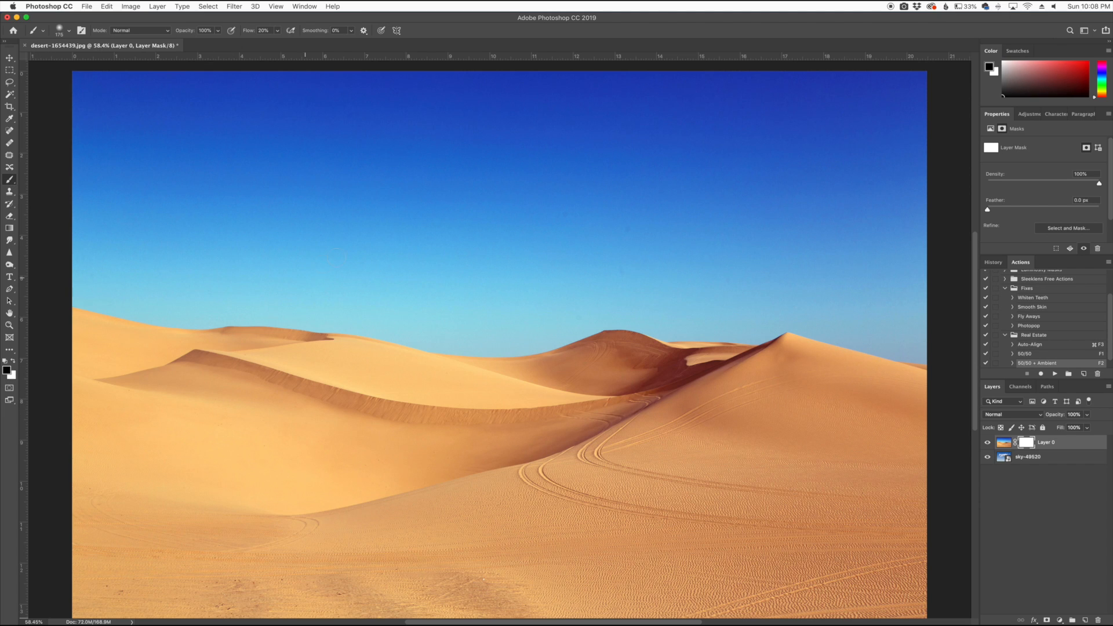
pyautogui.press(']')
pyautogui.press(']')
pyautogui.moveTo(327, 270)
pyautogui.mouseDown()
pyautogui.moveTo(348, 279)
pyautogui.moveTo(290, 290)
pyautogui.moveTo(406, 284)
pyautogui.moveTo(438, 297)
pyautogui.moveTo(409, 322)
pyautogui.moveTo(478, 325)
pyautogui.moveTo(250, 305)
pyautogui.moveTo(278, 330)
pyautogui.moveTo(418, 348)
pyautogui.mouseUp()
pyautogui.moveTo(302, 343); pyautogui.dragTo(395, 360)
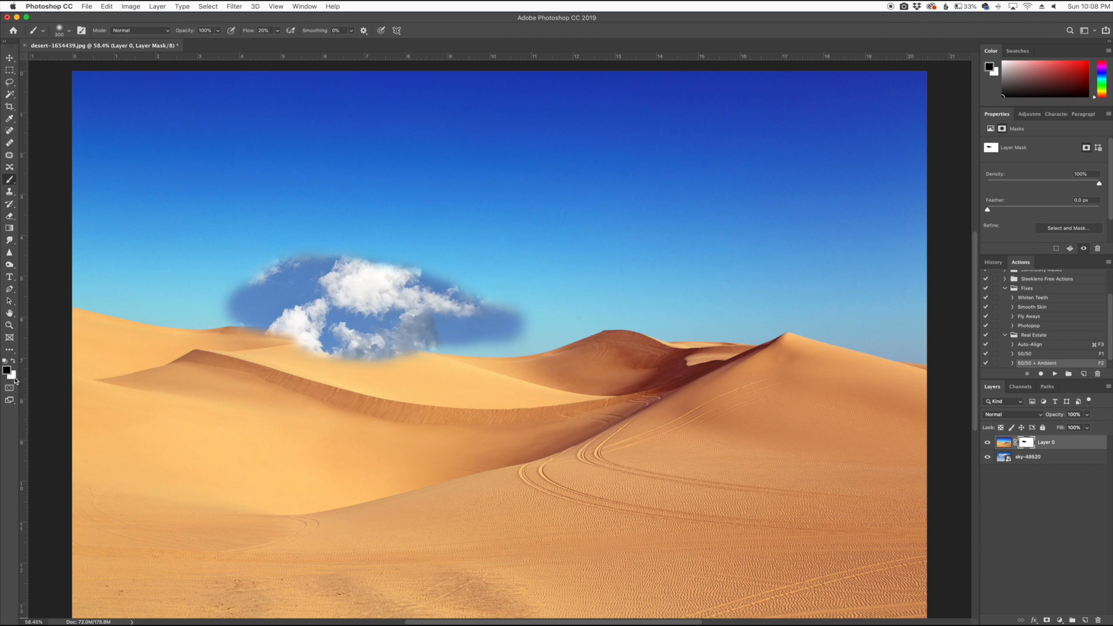
# Step: Paint white on the mask with a smaller brush to restore the dunes along the left horizon
pyautogui.press('x')
pyautogui.press('[')
pyautogui.press('[')
pyautogui.press('[')
pyautogui.press('[')
pyautogui.press('[')
pyautogui.scroll(5, 238, 344)
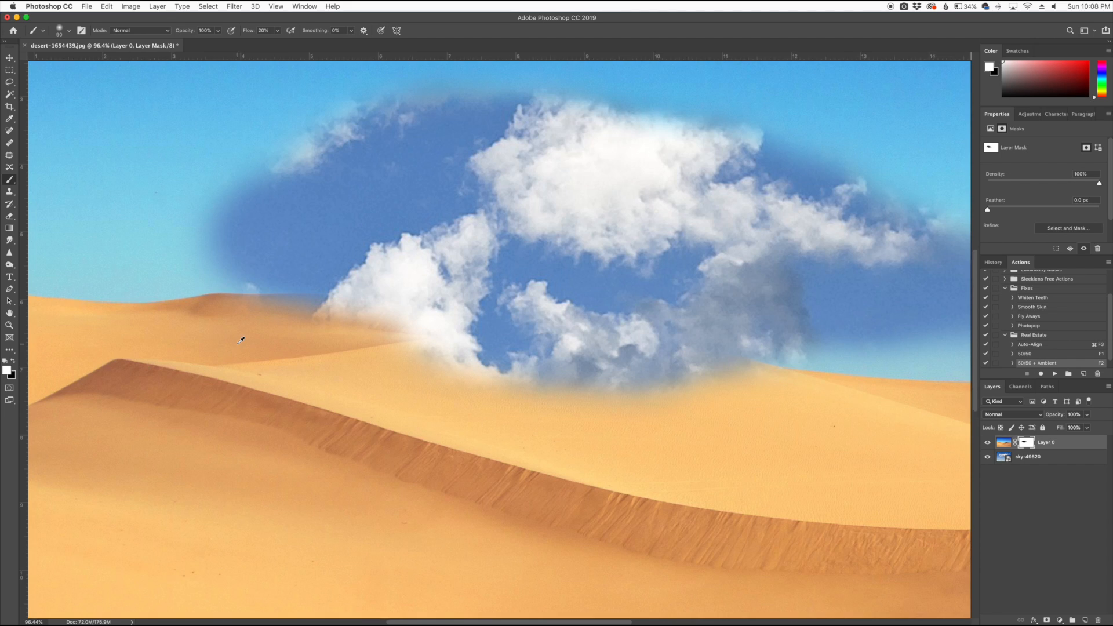
pyautogui.moveTo(231, 307)
pyautogui.mouseDown()
pyautogui.moveTo(392, 311)
pyautogui.moveTo(715, 370)
pyautogui.moveTo(418, 340)
pyautogui.moveTo(708, 419)
pyautogui.moveTo(377, 365)
pyautogui.moveTo(466, 353)
pyautogui.moveTo(239, 316)
pyautogui.moveTo(415, 306)
pyautogui.moveTo(699, 345)
pyautogui.moveTo(790, 378)
pyautogui.moveTo(696, 388)
pyautogui.moveTo(634, 365)
pyautogui.moveTo(602, 331)
pyautogui.moveTo(673, 357)
pyautogui.moveTo(208, 318)
pyautogui.mouseUp()
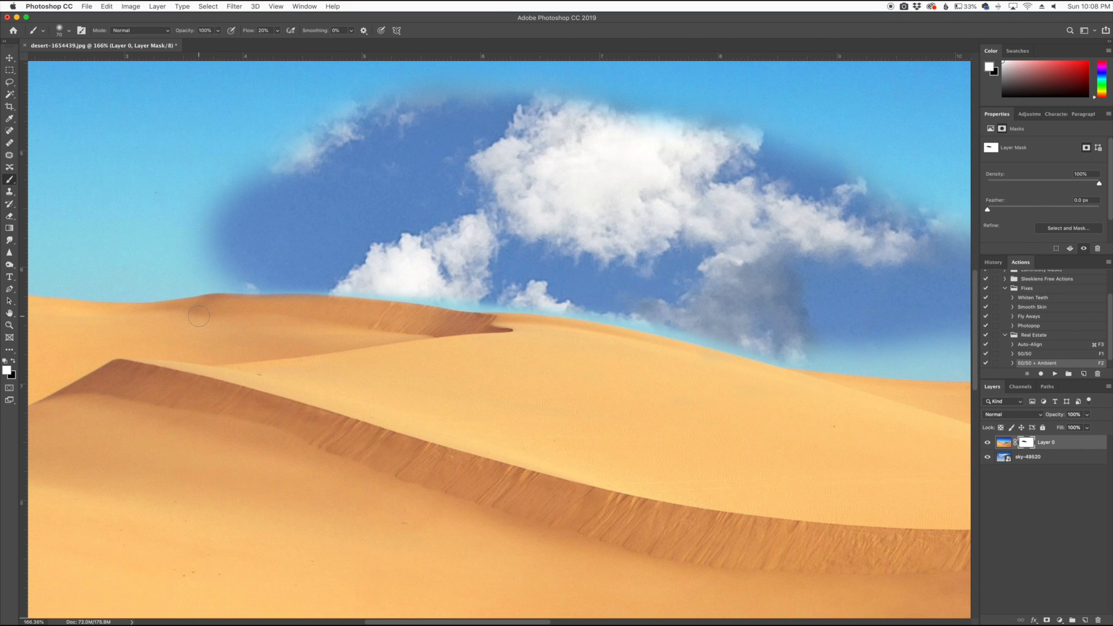
pyautogui.press('super+0')
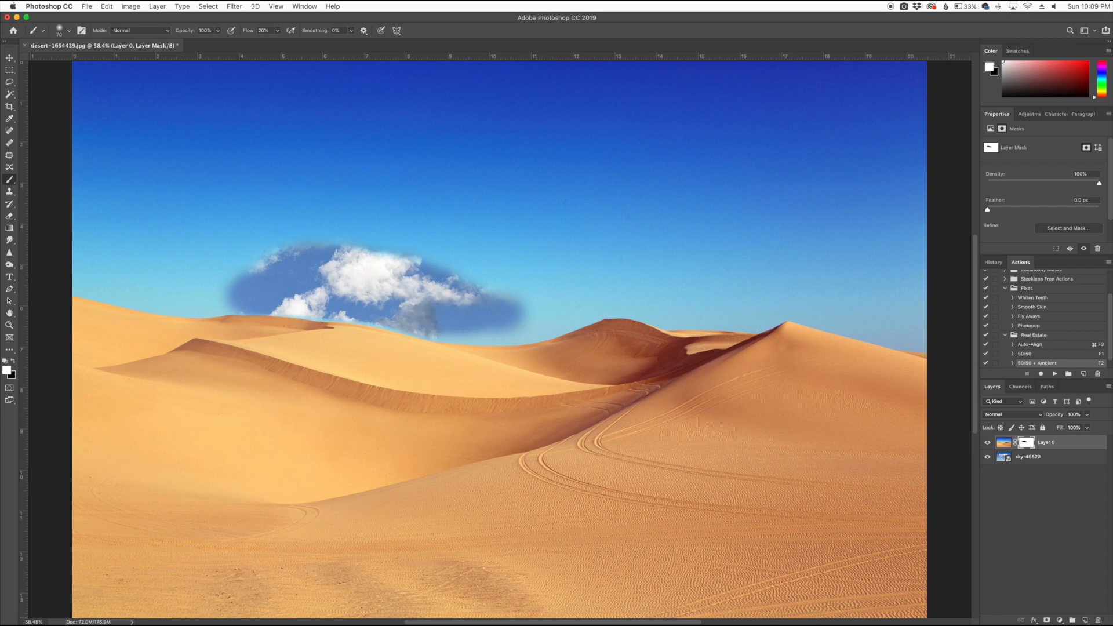
# Step: Replace Layer 0's mask with a black mask that hides the whole layer
pyautogui.rightClick(1028, 445)
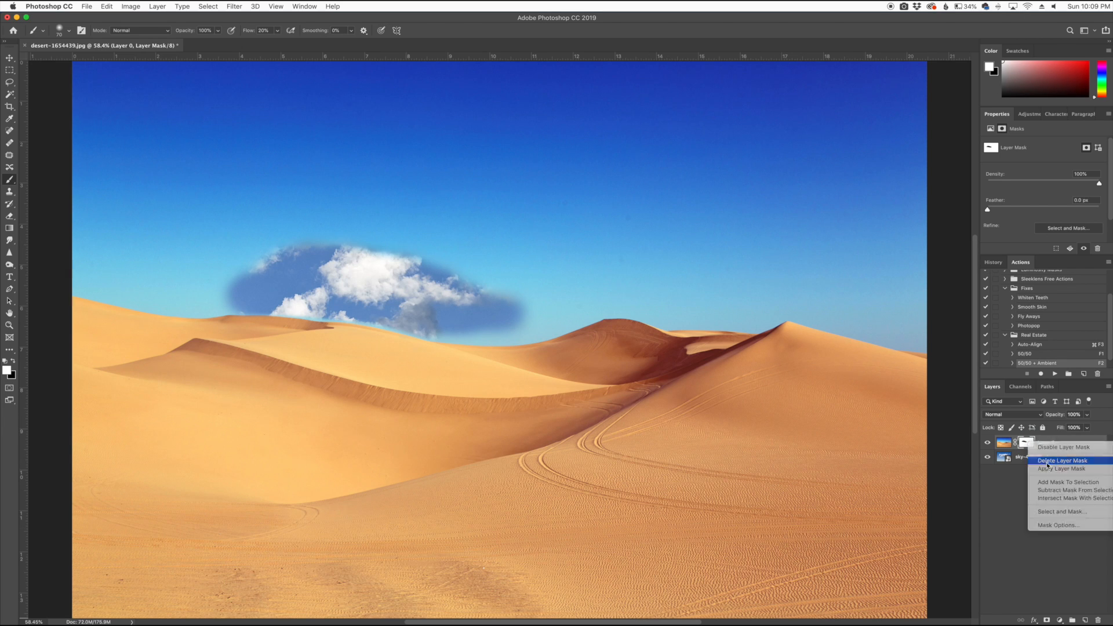
pyautogui.click(1047, 463)
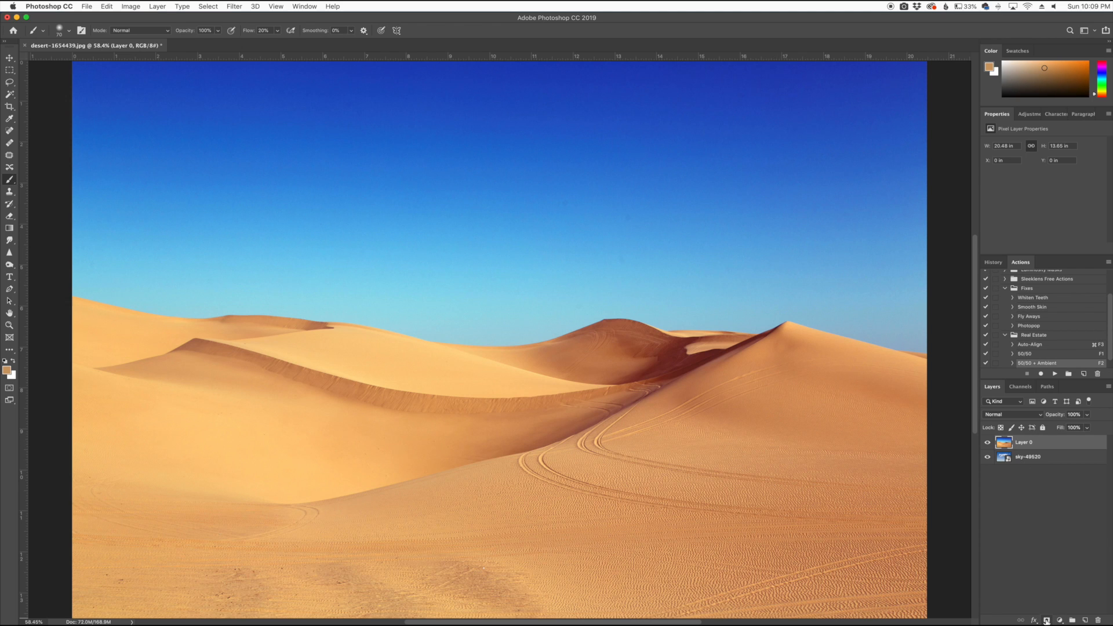
pyautogui.keyDown('alt'); pyautogui.click(1047, 621); pyautogui.keyUp('alt')
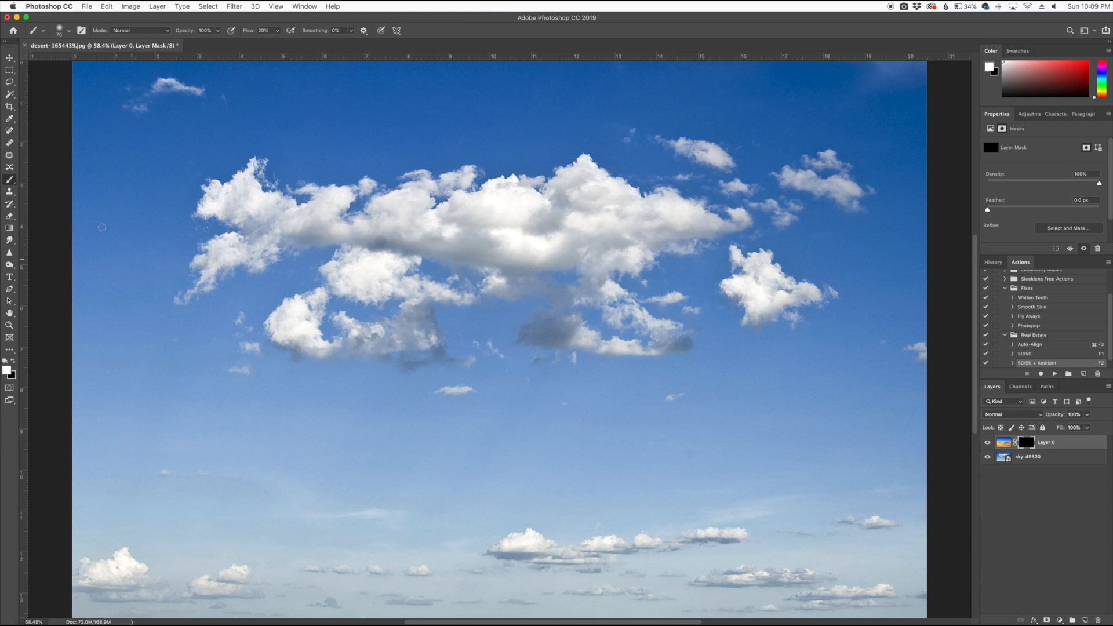
# Step: Paint white on the black mask with a larger soft brush to reveal the desert sand and dunes
pyautogui.press(']')
pyautogui.press(']')
pyautogui.press(']')
pyautogui.press(']')
pyautogui.press(']')
pyautogui.scroll(-5, 249, 498)
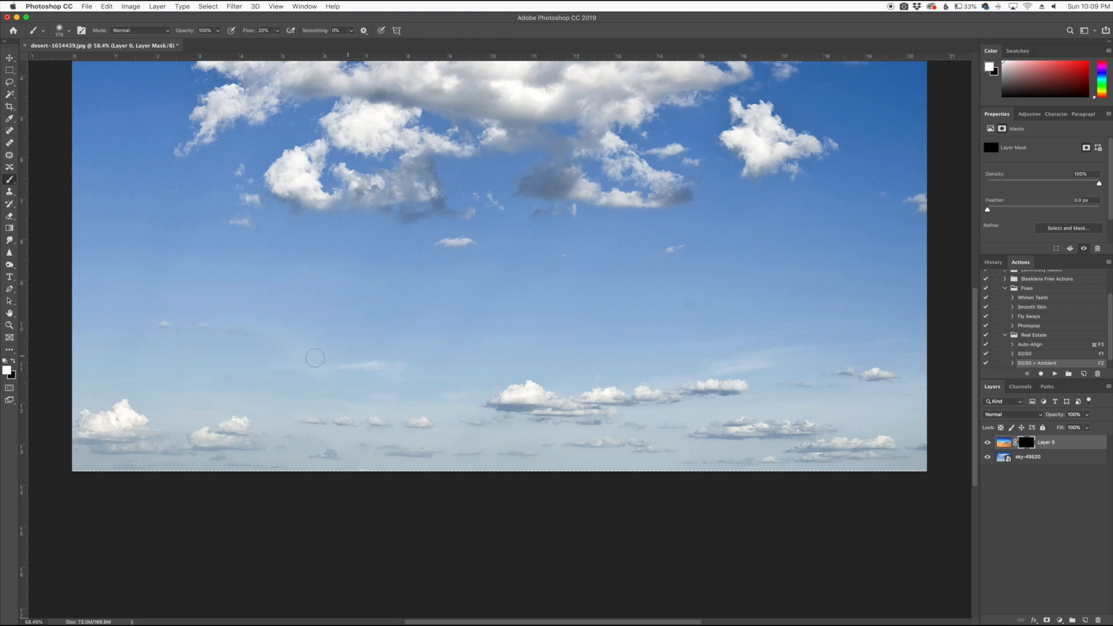
pyautogui.press(']')
pyautogui.press(']')
pyautogui.press(']')
pyautogui.press(']')
pyautogui.press(']')
pyautogui.moveTo(125, 447)
pyautogui.mouseDown()
pyautogui.moveTo(144, 446)
pyautogui.moveTo(110, 418)
pyautogui.moveTo(162, 334)
pyautogui.moveTo(194, 461)
pyautogui.moveTo(273, 423)
pyautogui.moveTo(266, 490)
pyautogui.moveTo(331, 458)
pyautogui.mouseUp()
pyautogui.moveTo(236, 355)
pyautogui.mouseDown()
pyautogui.moveTo(132, 320)
pyautogui.moveTo(293, 405)
pyautogui.moveTo(234, 448)
pyautogui.moveTo(313, 468)
pyautogui.mouseUp()
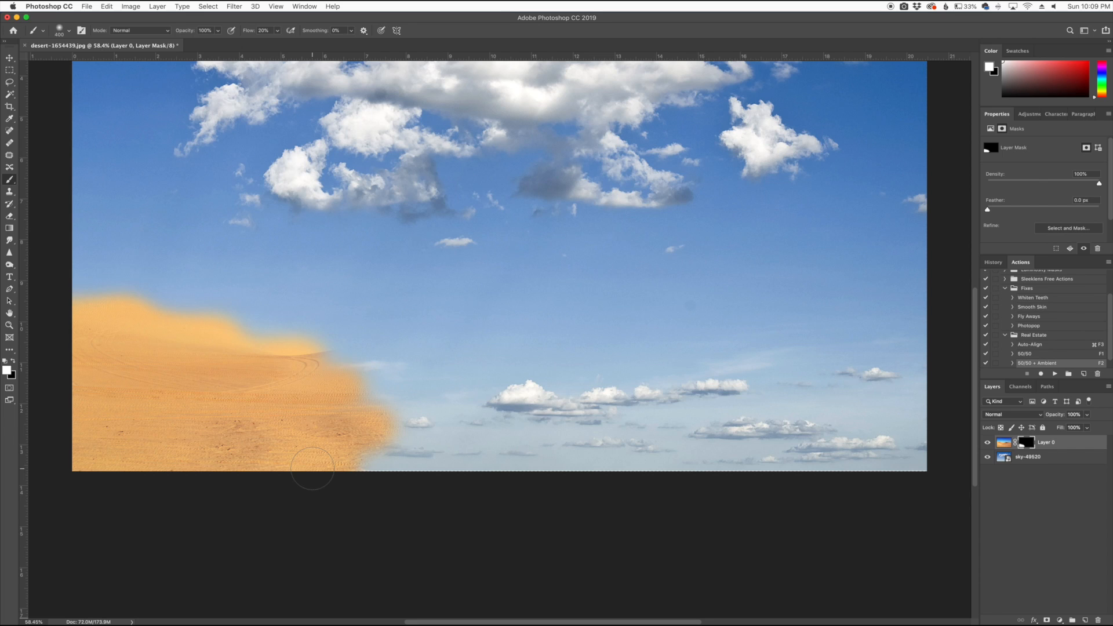
pyautogui.moveTo(157, 273)
pyautogui.mouseDown()
pyautogui.moveTo(204, 282)
pyautogui.moveTo(42, 330)
pyautogui.moveTo(55, 316)
pyautogui.moveTo(50, 288)
pyautogui.moveTo(275, 252)
pyautogui.moveTo(272, 242)
pyautogui.moveTo(311, 226)
pyautogui.moveTo(190, 227)
pyautogui.moveTo(139, 198)
pyautogui.moveTo(346, 227)
pyautogui.moveTo(348, 252)
pyautogui.moveTo(388, 283)
pyautogui.moveTo(475, 288)
pyautogui.moveTo(534, 258)
pyautogui.moveTo(786, 221)
pyautogui.moveTo(784, 197)
pyautogui.moveTo(812, 190)
pyautogui.moveTo(910, 217)
pyautogui.mouseUp()
pyautogui.moveTo(848, 289)
pyautogui.mouseDown()
pyautogui.moveTo(680, 298)
pyautogui.moveTo(695, 295)
pyautogui.moveTo(669, 301)
pyautogui.moveTo(664, 314)
pyautogui.moveTo(720, 314)
pyautogui.moveTo(915, 254)
pyautogui.moveTo(489, 313)
pyautogui.moveTo(310, 316)
pyautogui.moveTo(360, 302)
pyautogui.moveTo(335, 336)
pyautogui.moveTo(499, 422)
pyautogui.moveTo(471, 448)
pyautogui.moveTo(754, 458)
pyautogui.moveTo(719, 440)
pyautogui.mouseUp()
pyautogui.press(']')
pyautogui.press(']')
pyautogui.press(']')
pyautogui.press(']')
pyautogui.press(']')
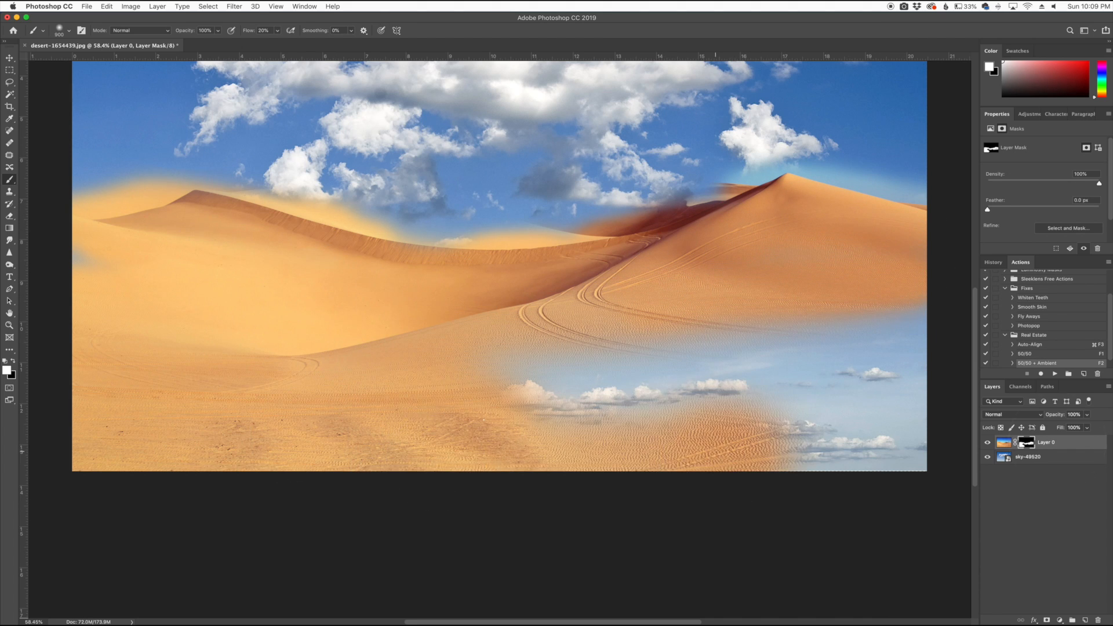
# Step: Delete the hand-painted layer mask from Layer 0
pyautogui.rightClick(1027, 444)
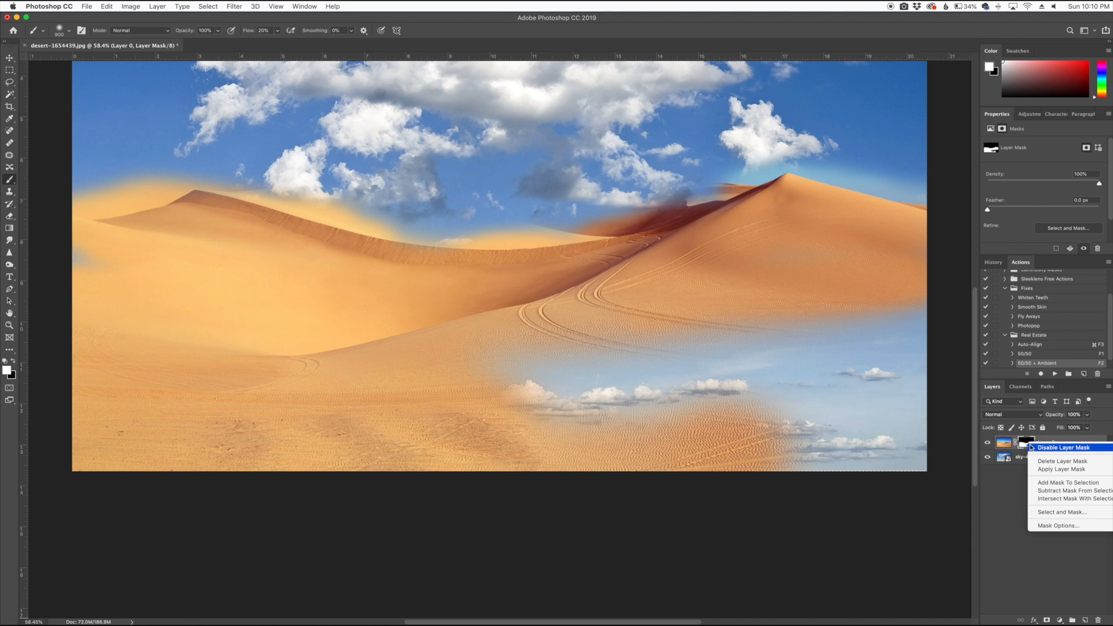
pyautogui.click(1050, 462)
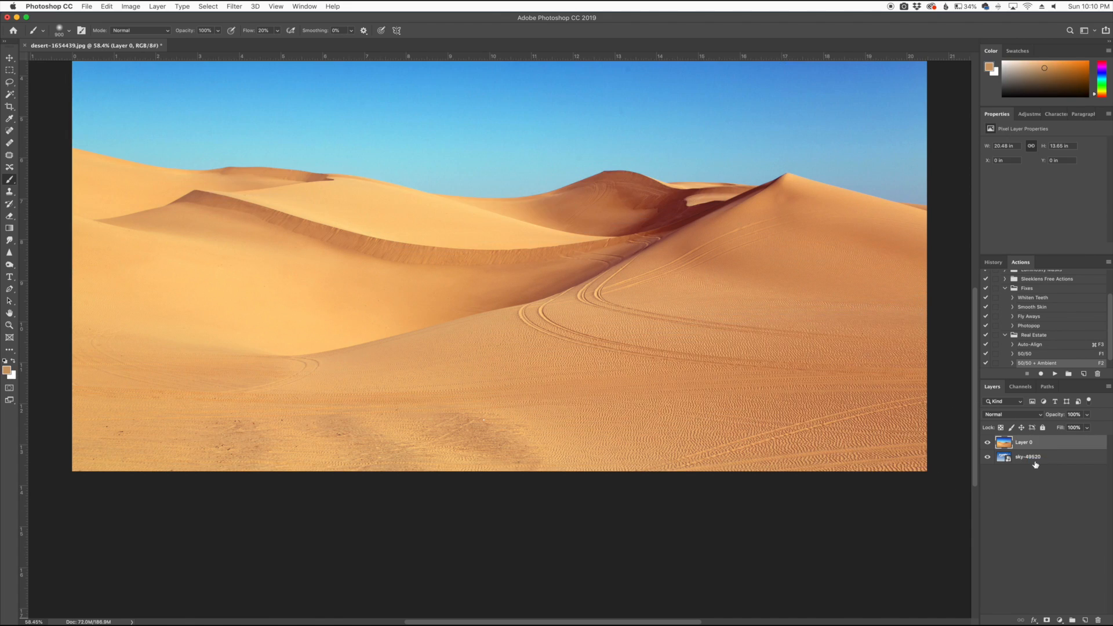
pyautogui.scroll(5, 585, 351)
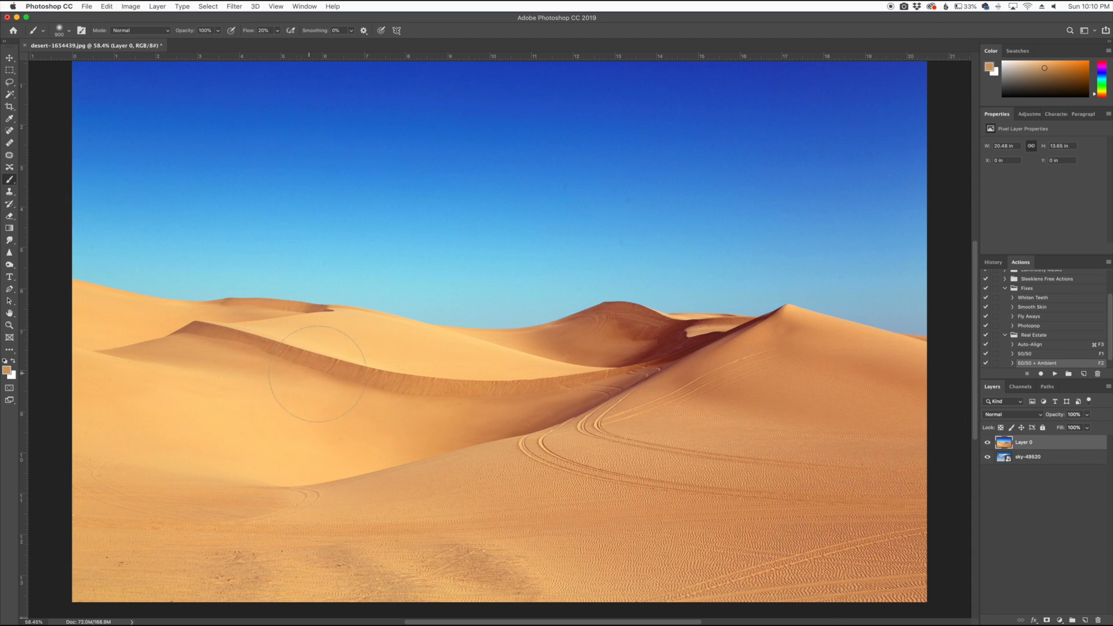
pyautogui.scroll(2, 322, 348)
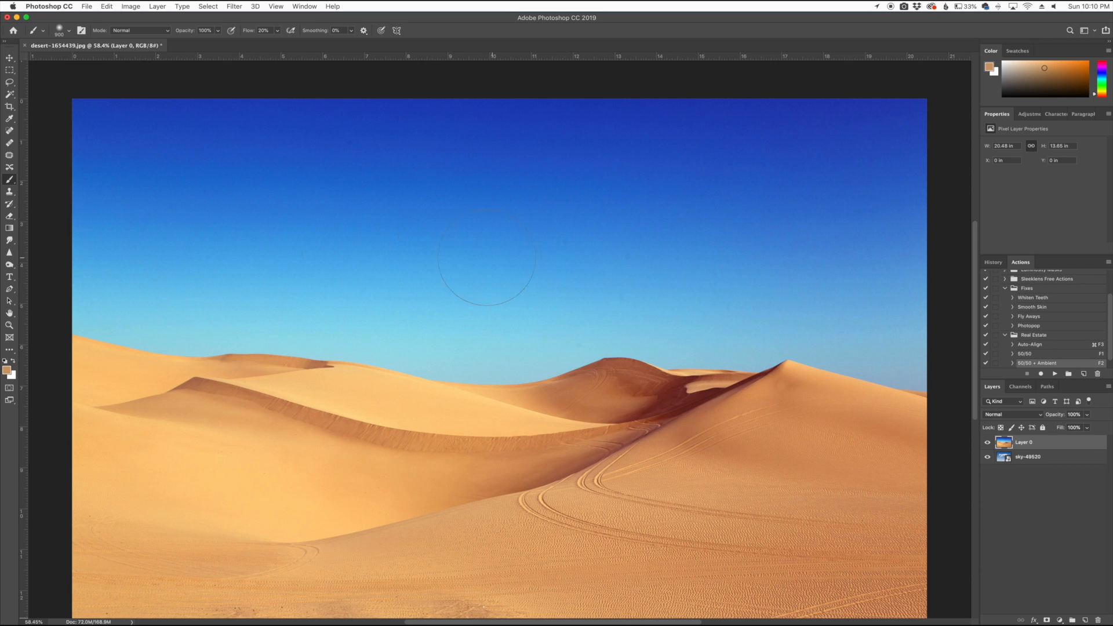
# Step: Try selecting the blue sky on Layer 0 by adding regions with the Magic Wand at tolerance 31
pyautogui.click(10, 95)
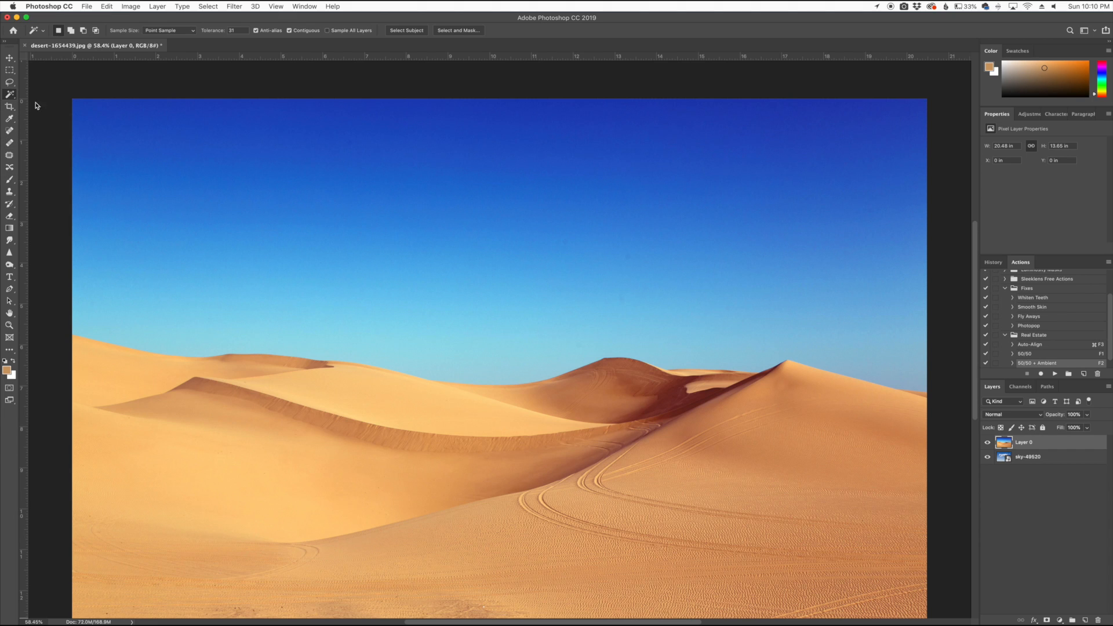
pyautogui.click(339, 225)
pyautogui.keyDown('shift'); pyautogui.click(379, 287); pyautogui.keyUp('shift')
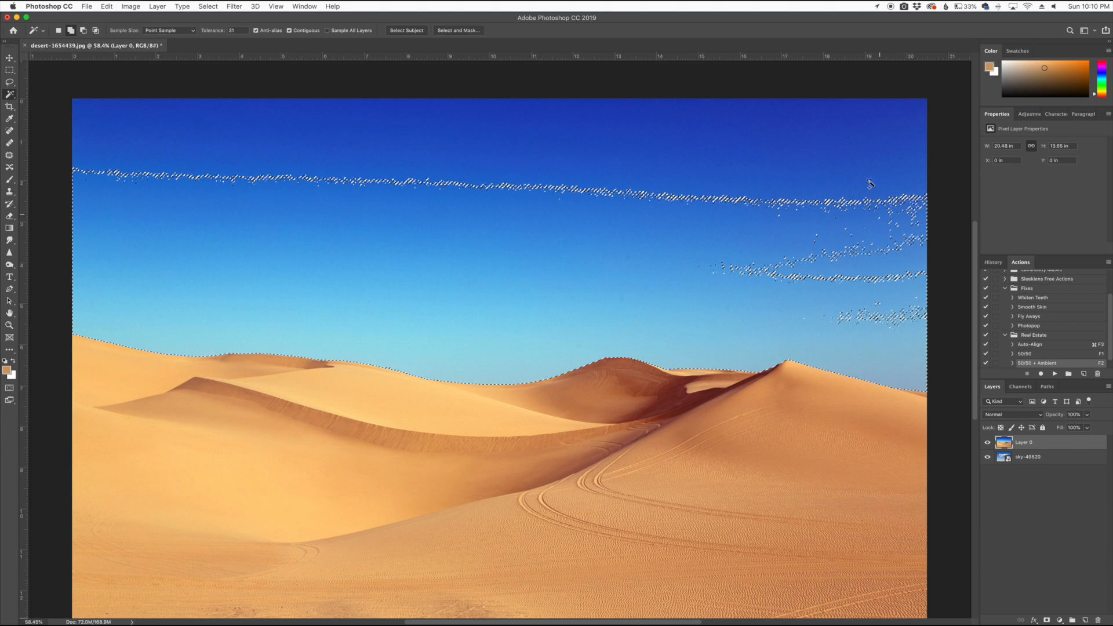
pyautogui.keyDown('shift'); pyautogui.click(540, 154); pyautogui.keyUp('shift')
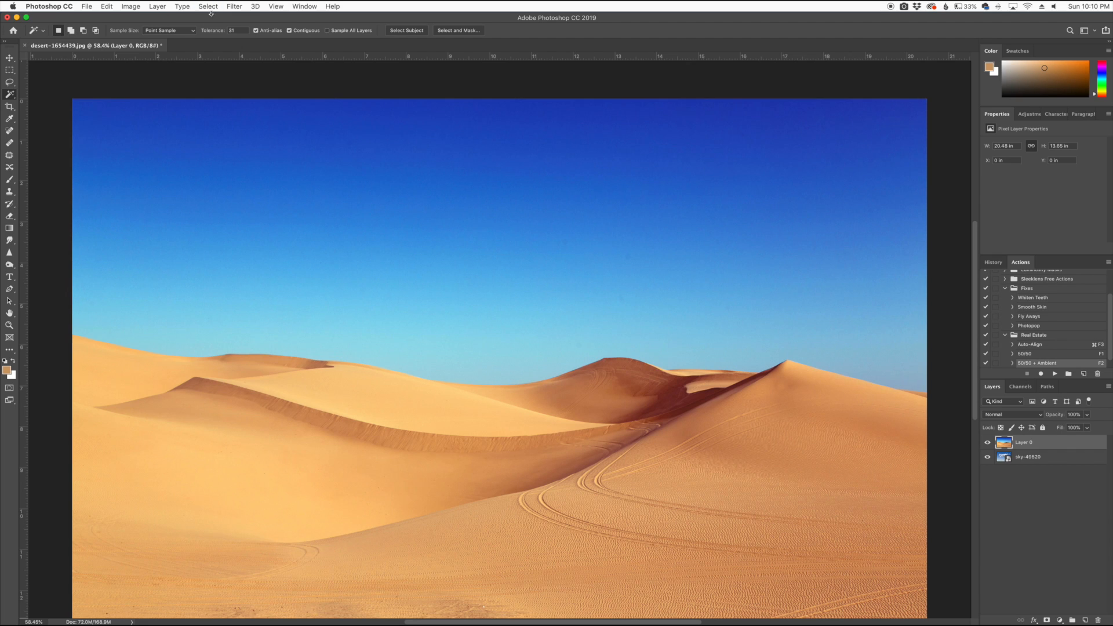
# Step: Load the saved selection of the sky above the dunes
pyautogui.click(209, 8)
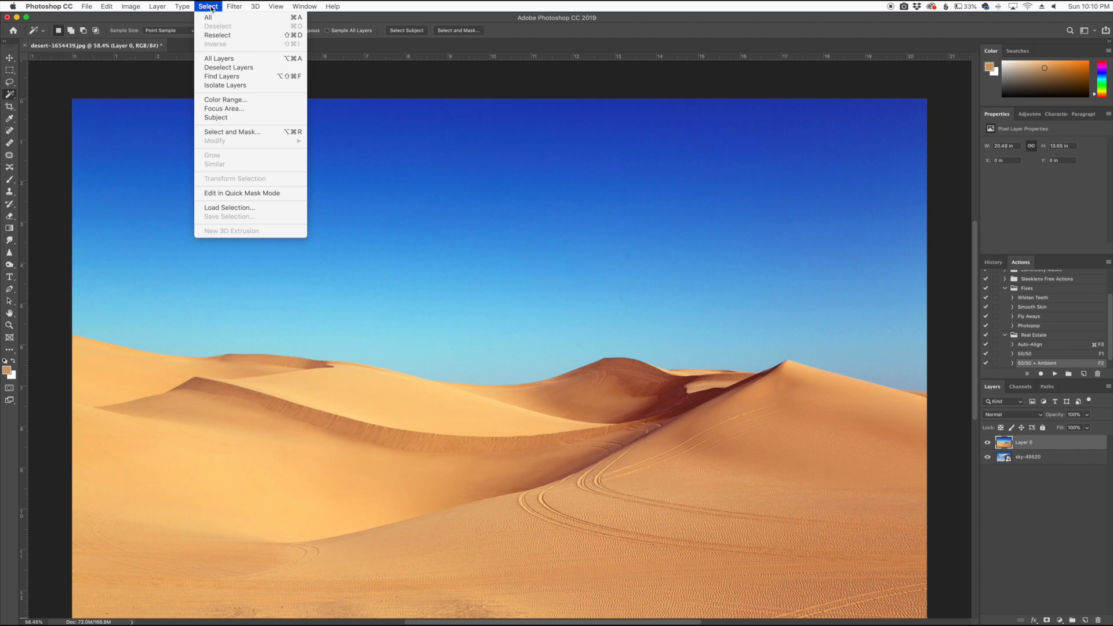
pyautogui.click(232, 207)
pyautogui.click(609, 289)
pyautogui.click(603, 298)
pyautogui.click(687, 269)
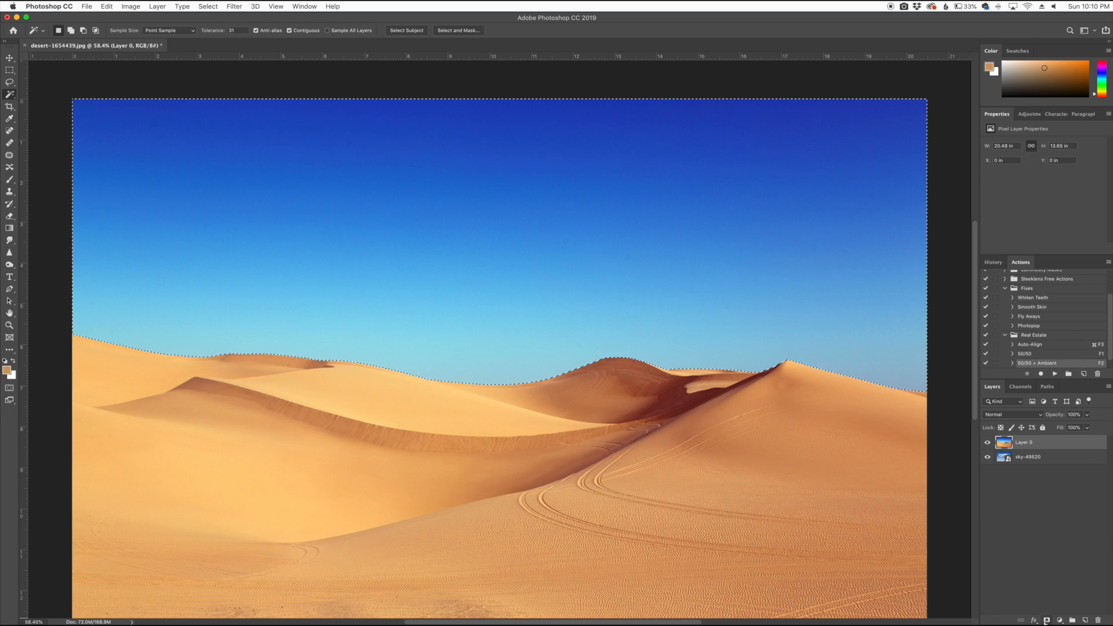
# Step: Invert the sky selection and add a layer mask to Layer 0 that keeps only the dunes
pyautogui.click(1047, 621)
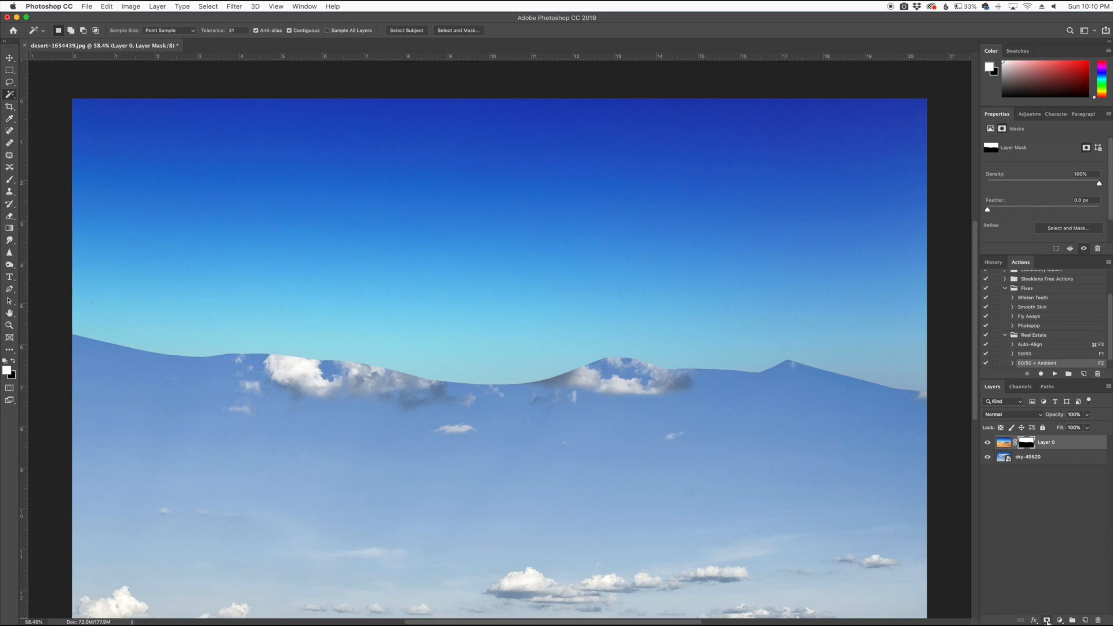
pyautogui.press('super+z')
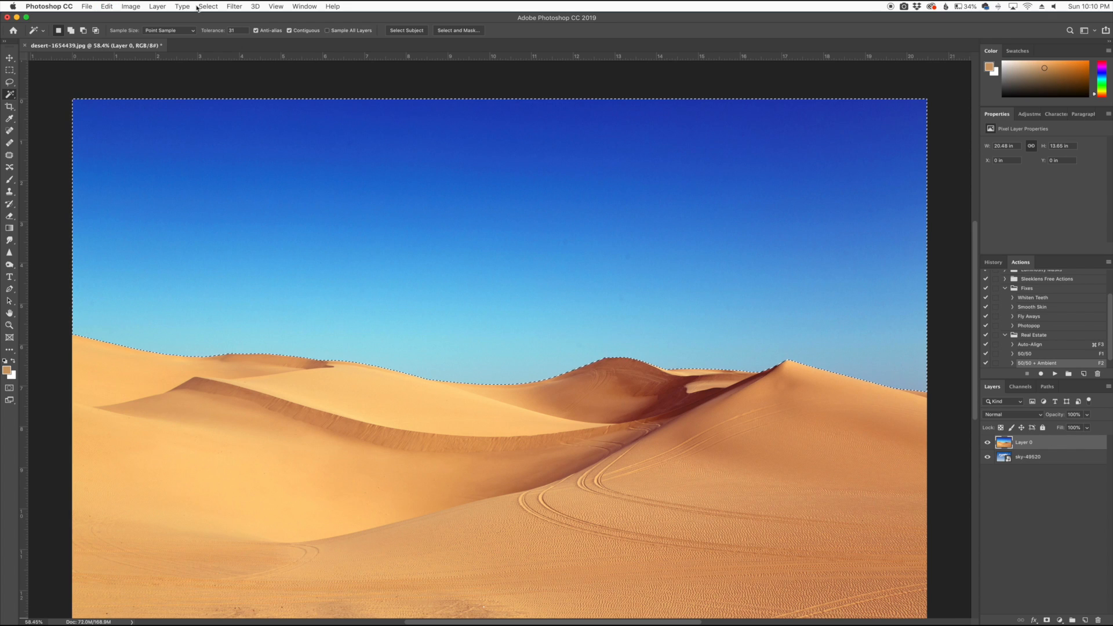
pyautogui.click(209, 7)
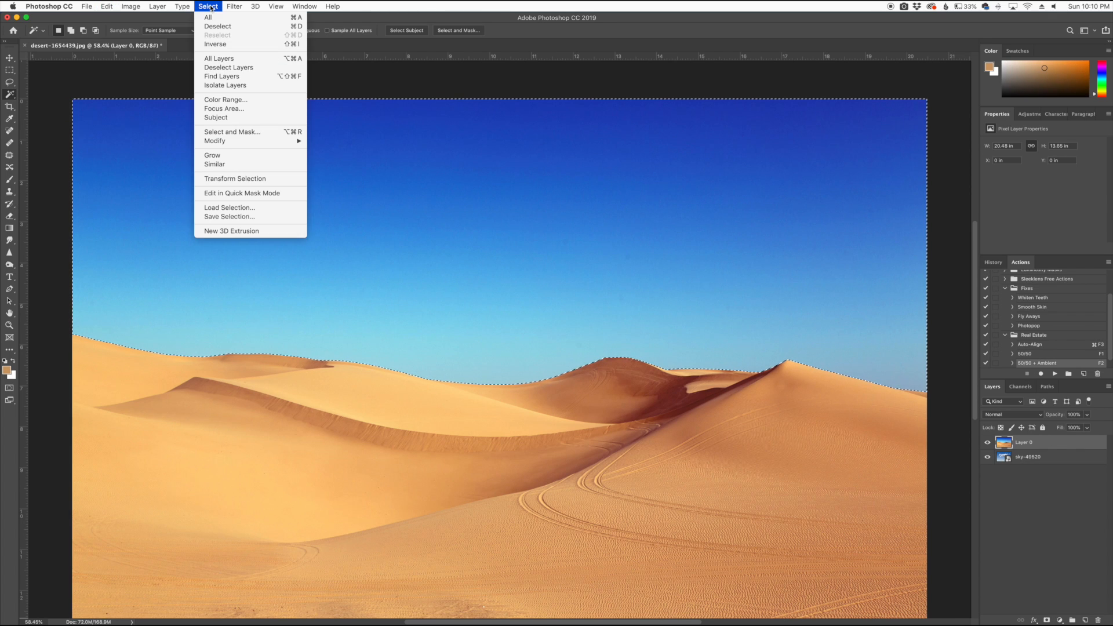
pyautogui.click(226, 45)
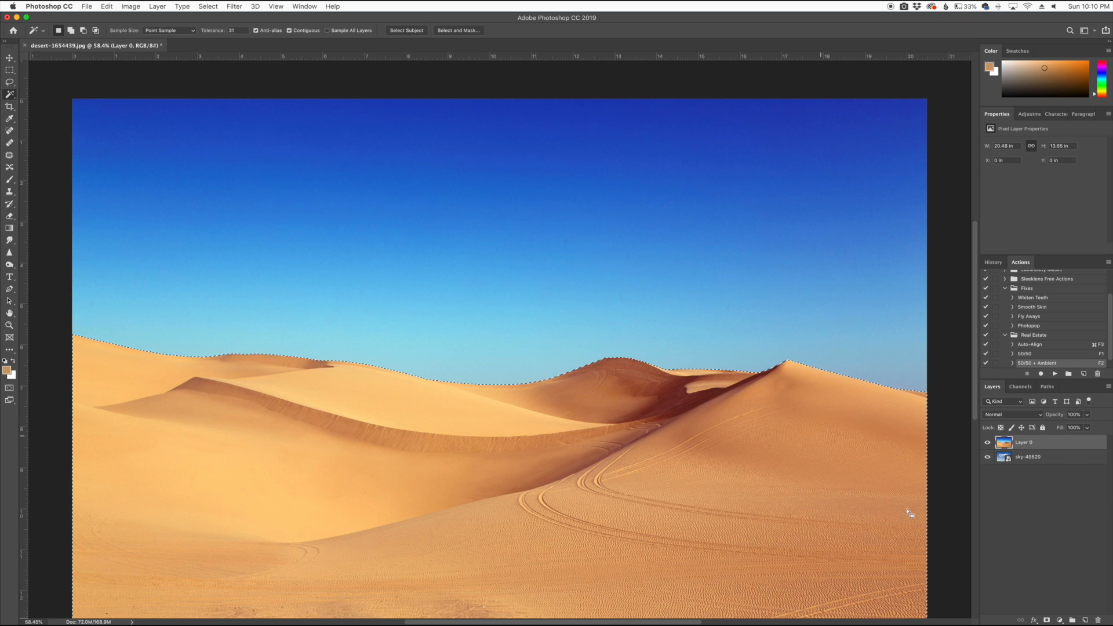
pyautogui.click(1047, 620)
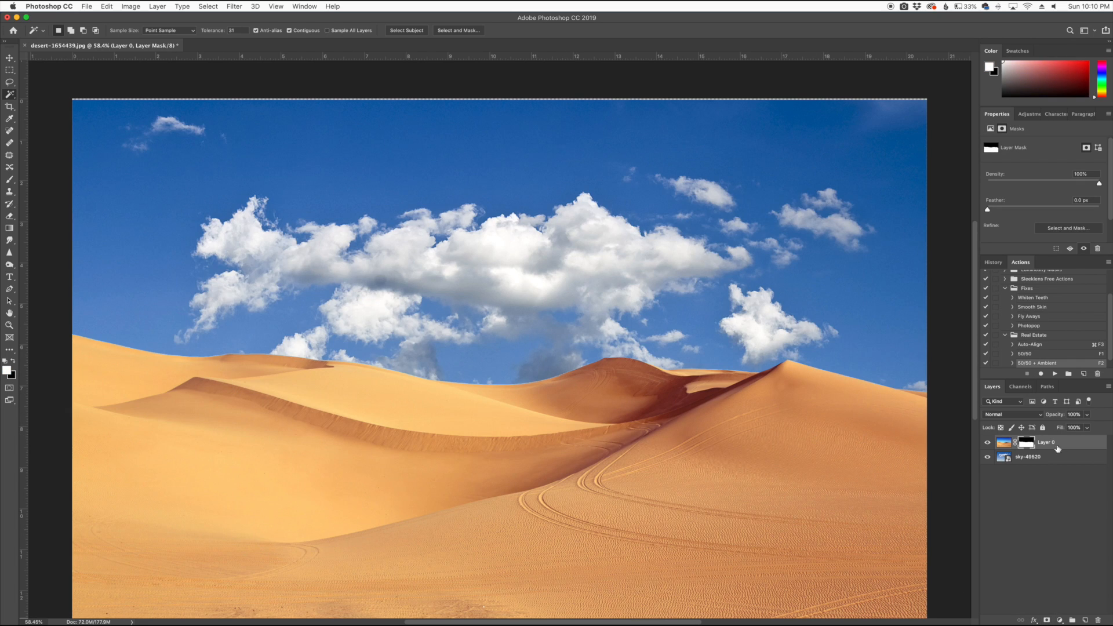
# Step: Move the sky-49520 layer up about 2.9 in so its clouds sit higher above the dunes
pyautogui.click(1029, 457)
pyautogui.click(9, 57)
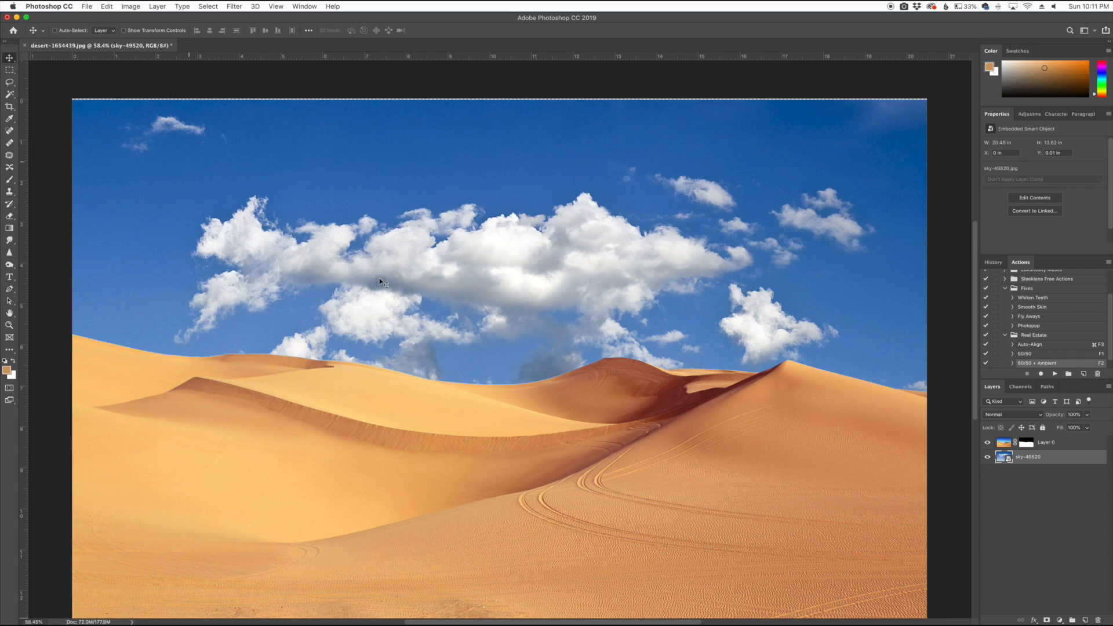
pyautogui.moveTo(492, 287); pyautogui.dragTo(492, 262)
pyautogui.scroll(-5, 508, 284)
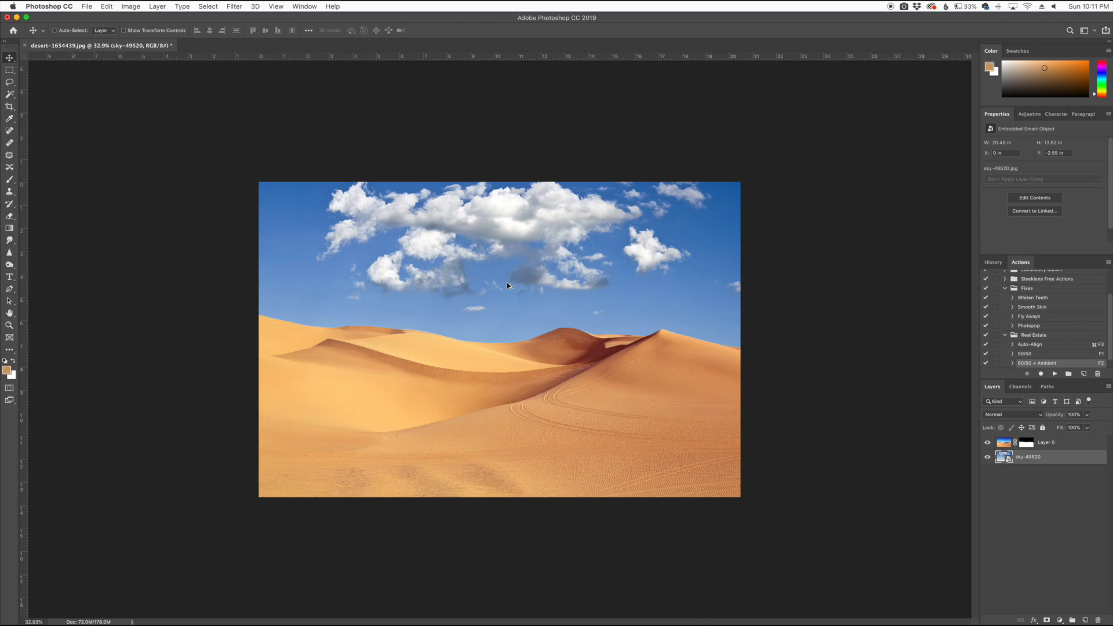
# Step: Disable Layer 0's mask and enable it again to compare the original sky with the cloudy one
pyautogui.rightClick(1035, 448)
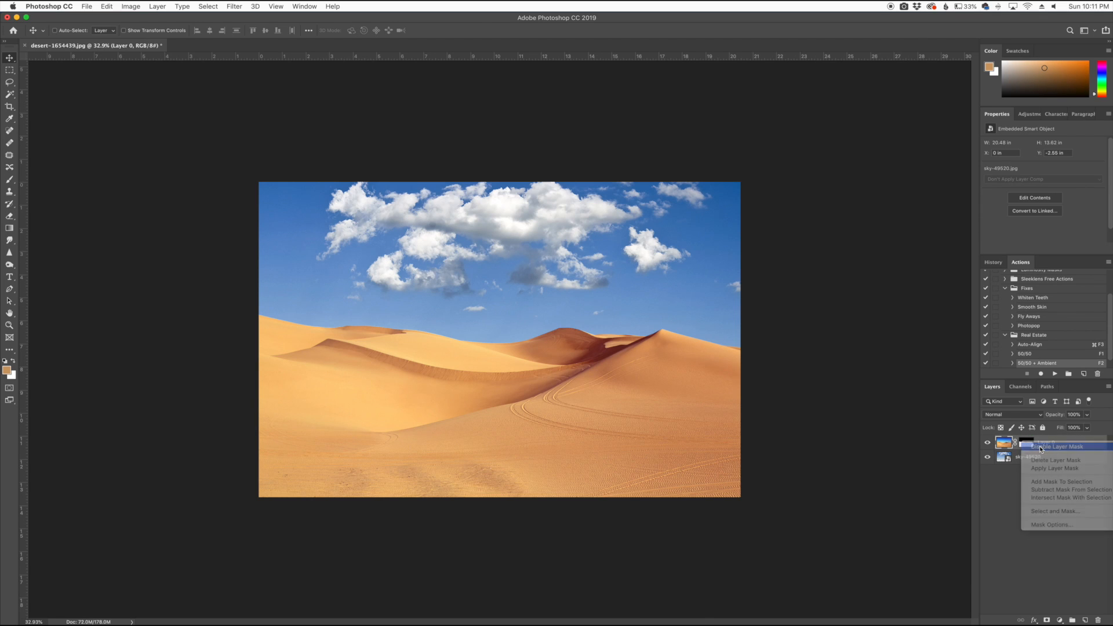
pyautogui.click(1041, 448)
pyautogui.rightClick(1042, 447)
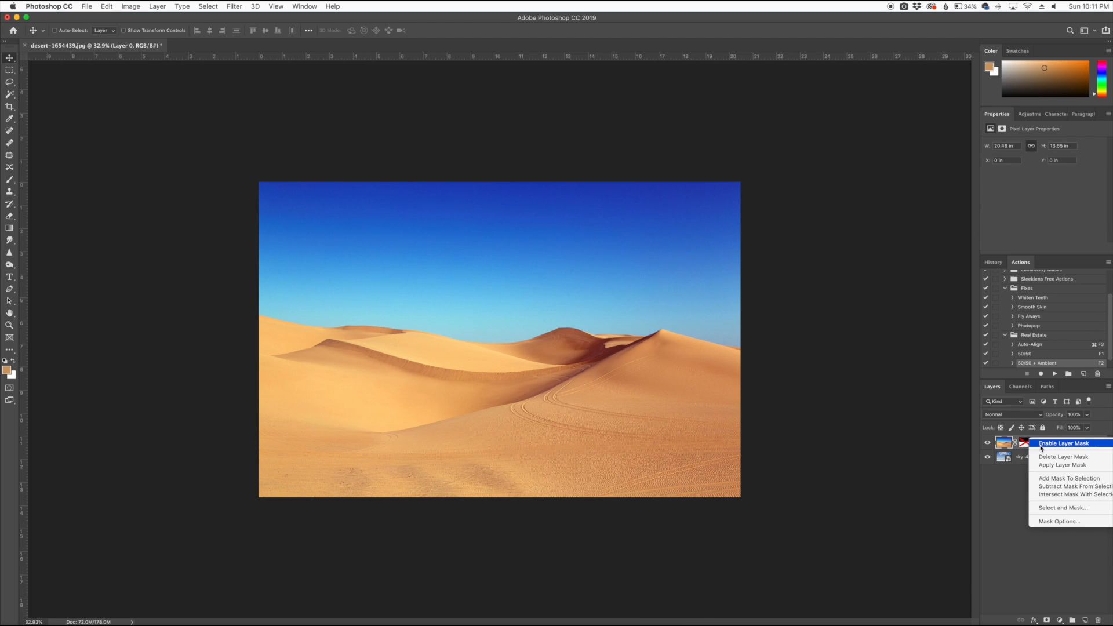
pyautogui.click(1041, 444)
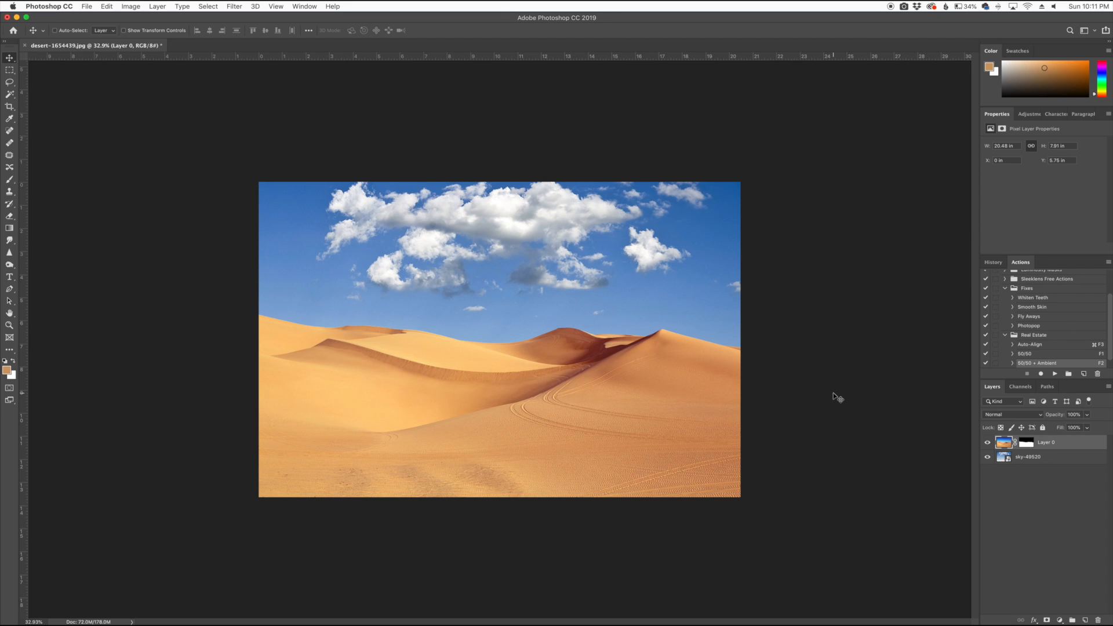
# Step: Examine the mask edge along the dune ridge up close for leftover fringe pixels against the new sky
pyautogui.scroll(5, 479, 348)
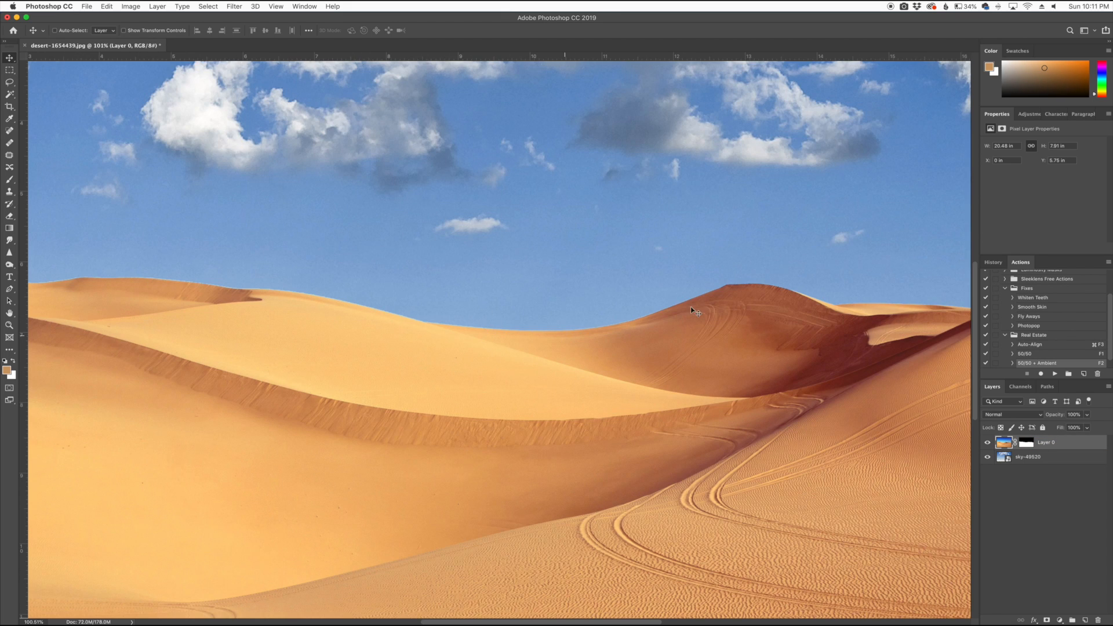
pyautogui.scroll(5, 786, 265)
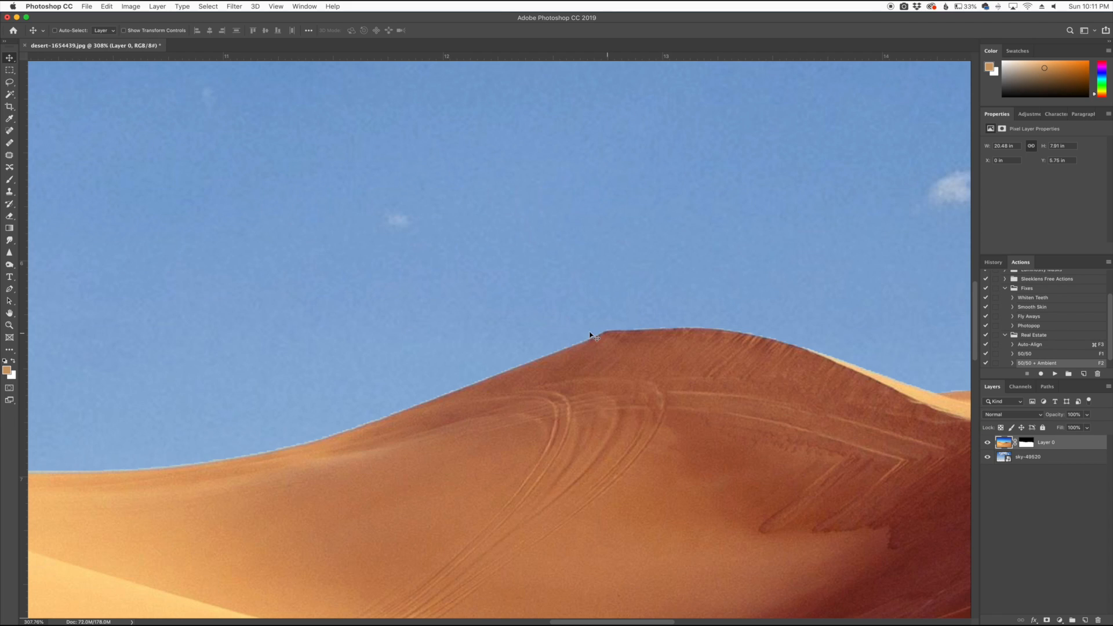
pyautogui.hscroll(-5, 512, 345)
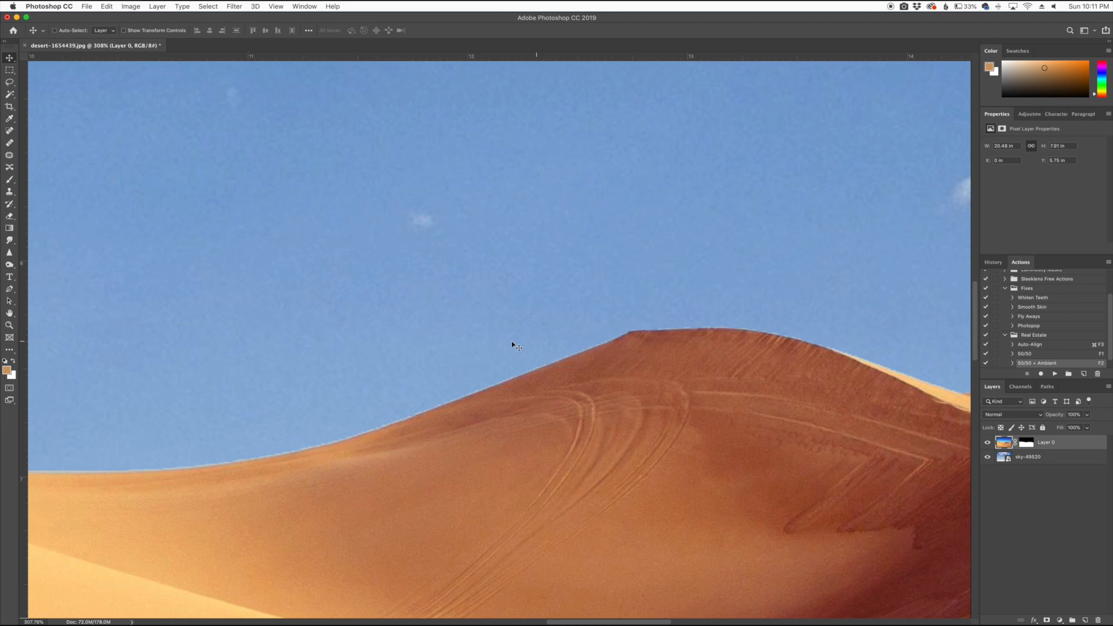
pyautogui.scroll(5, 306, 456)
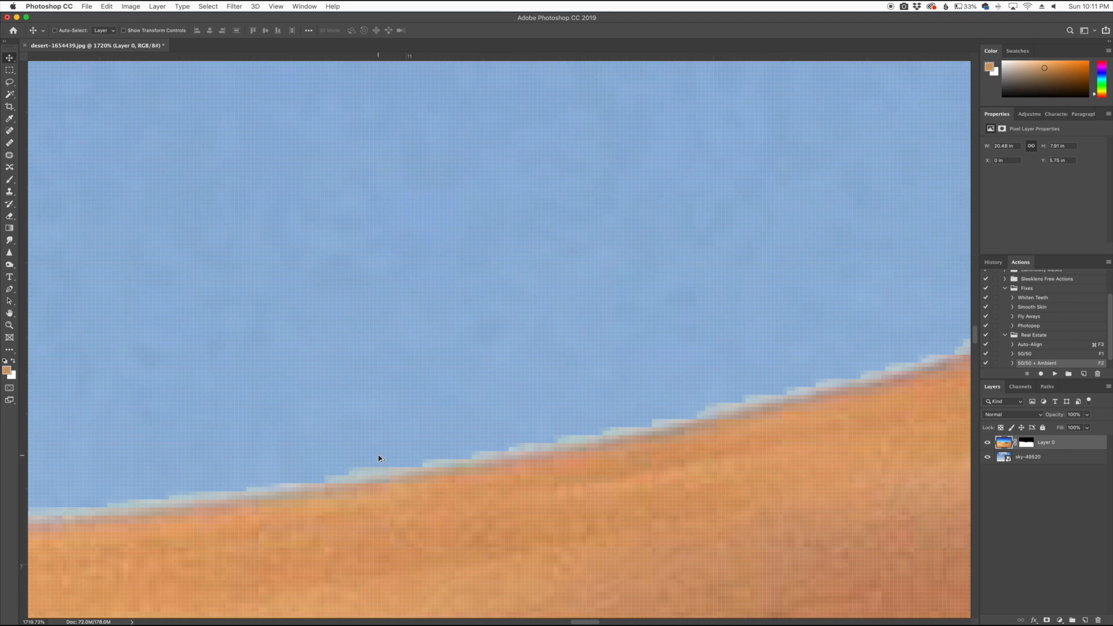
pyautogui.scroll(-8, 406, 446)
pyautogui.scroll(5, 454, 435)
pyautogui.scroll(-8, 462, 434)
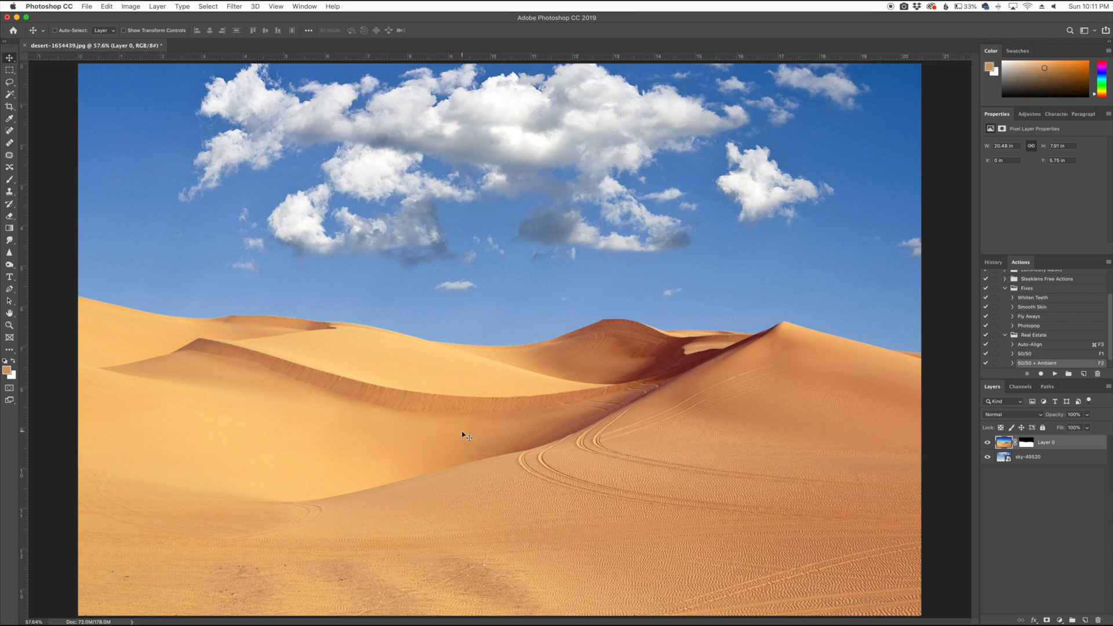